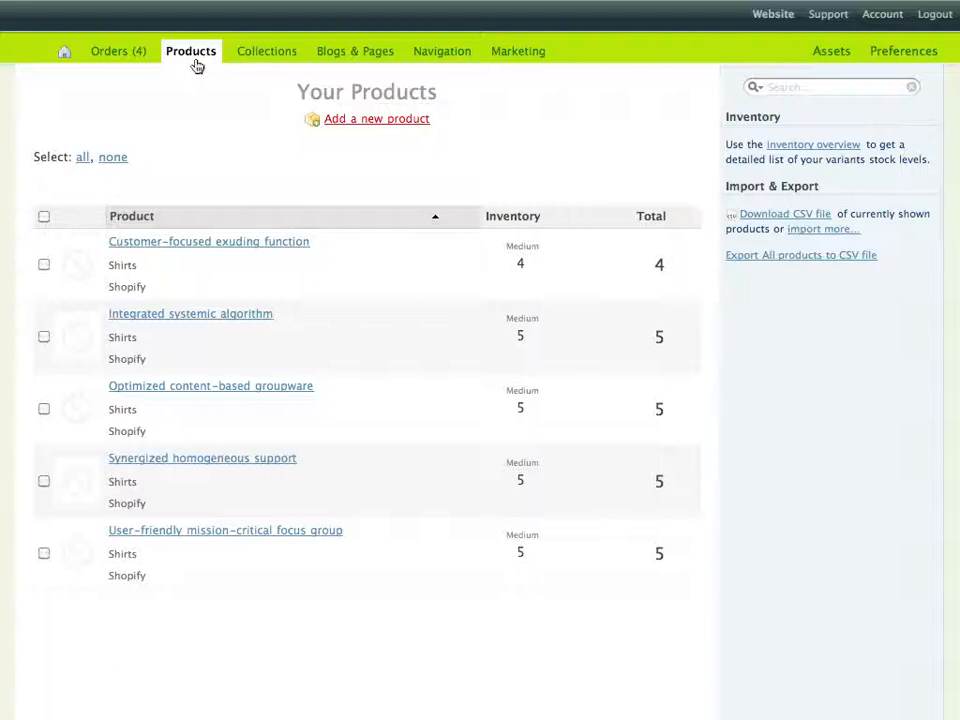
Step: Open the 'Customer-focused exuding function' product and briefly select its title text
click(224, 244)
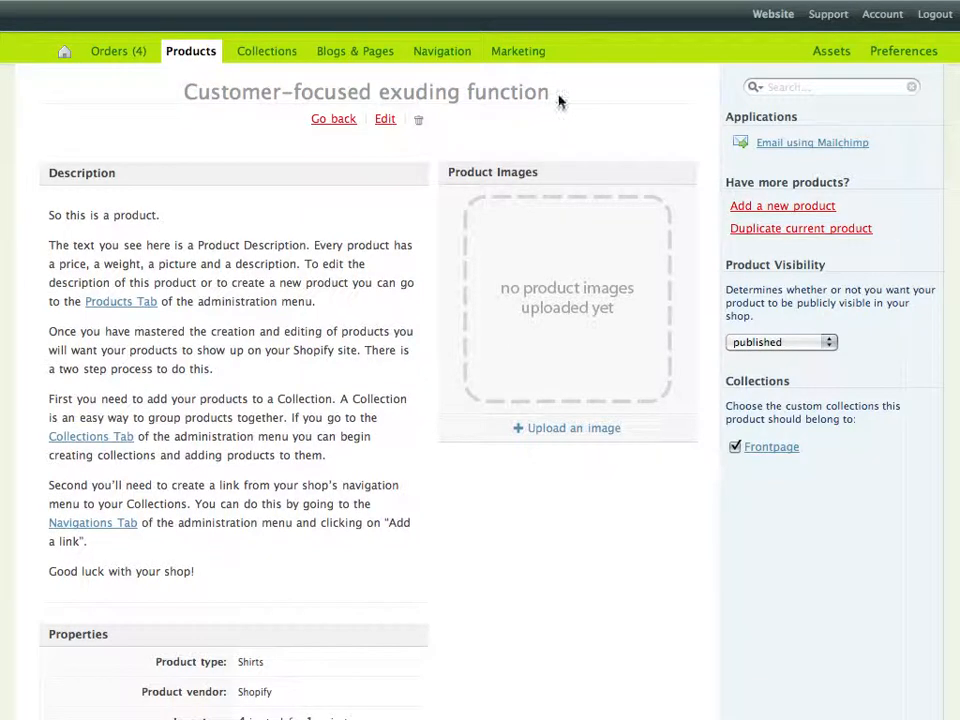
drag(558, 92, 168, 99)
click(370, 300)
click(800, 148)
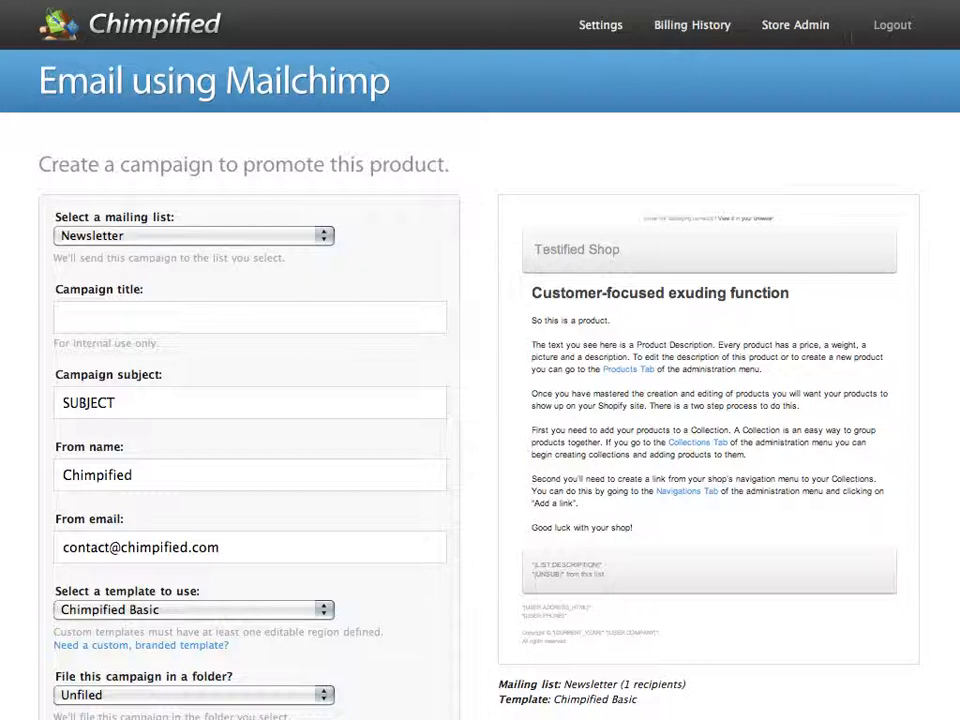
scroll(480, 400, down, 2)
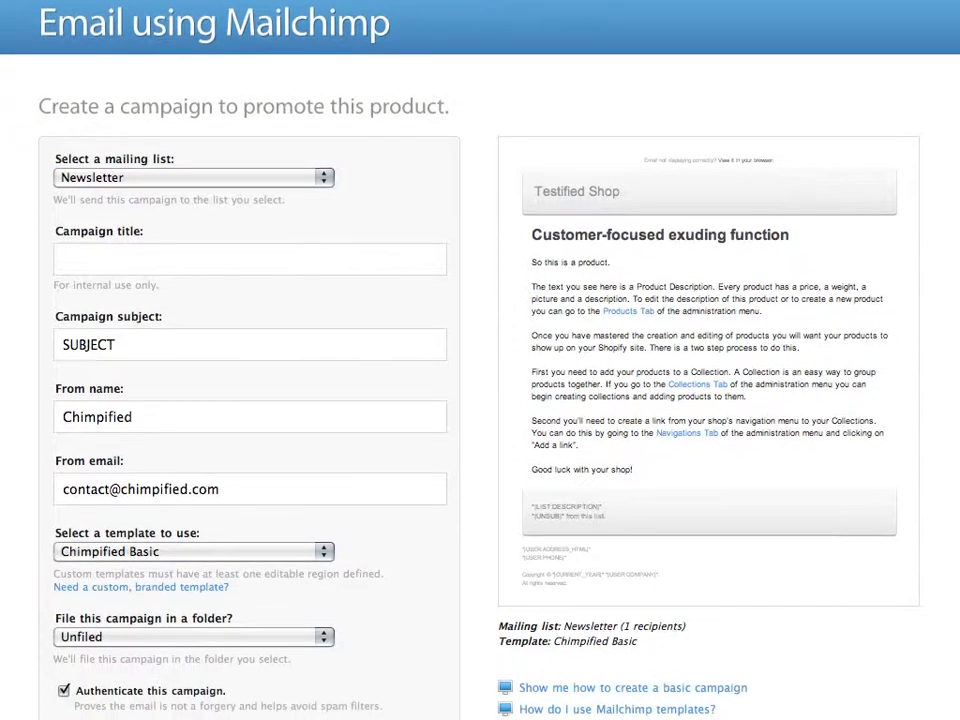
scroll(480, 400, down, 3)
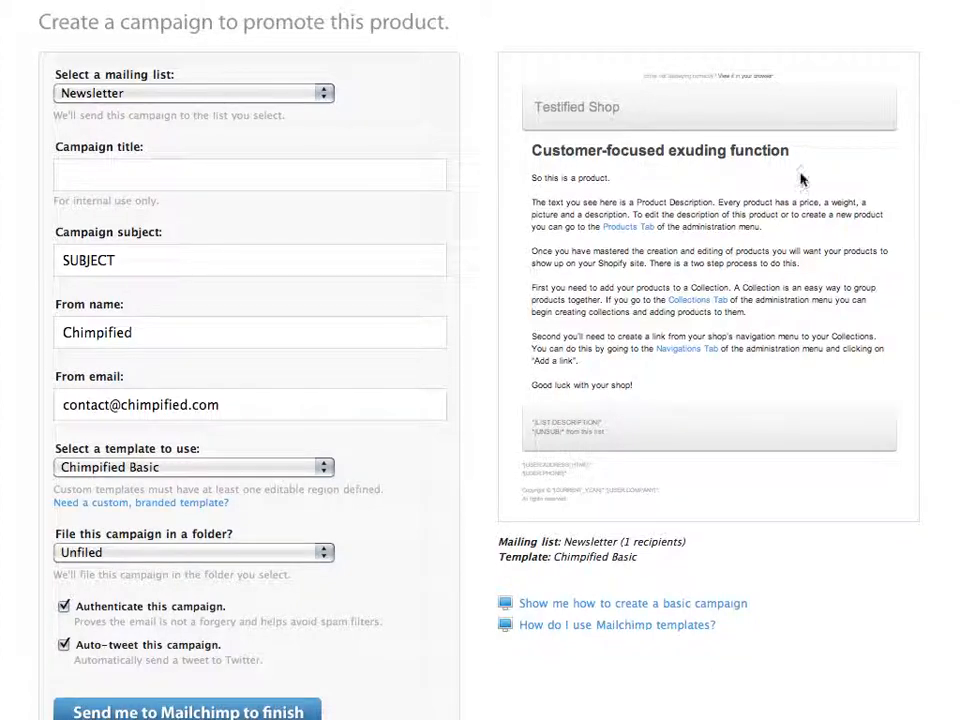
Step: Target the Customers list and enter title 'Product Promotion' with subject 'Buy this Product'
click(258, 90)
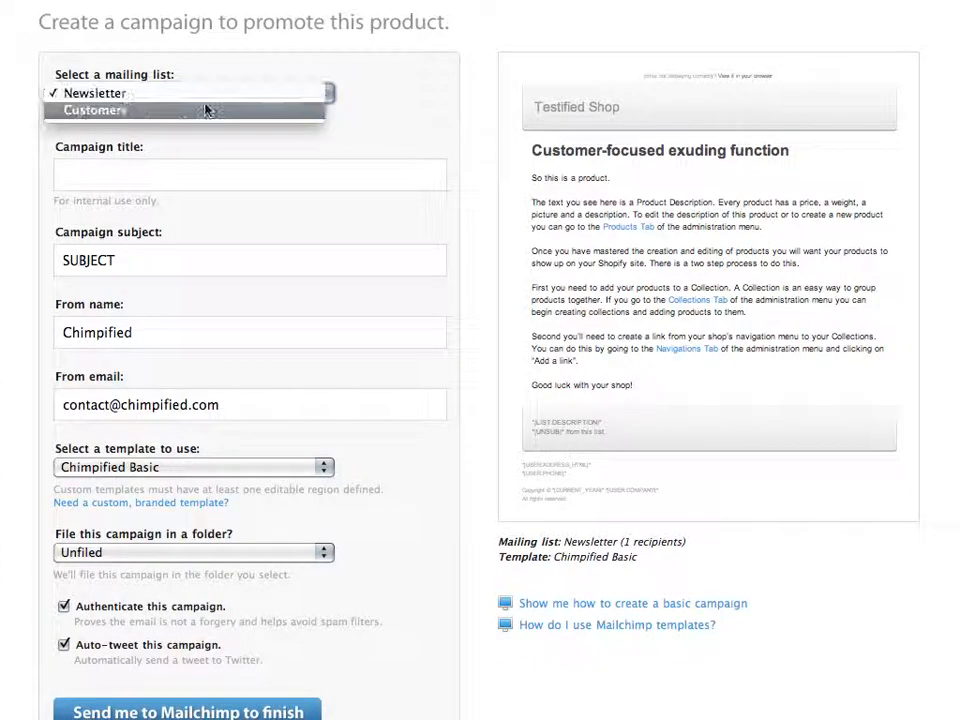
click(199, 112)
click(160, 172)
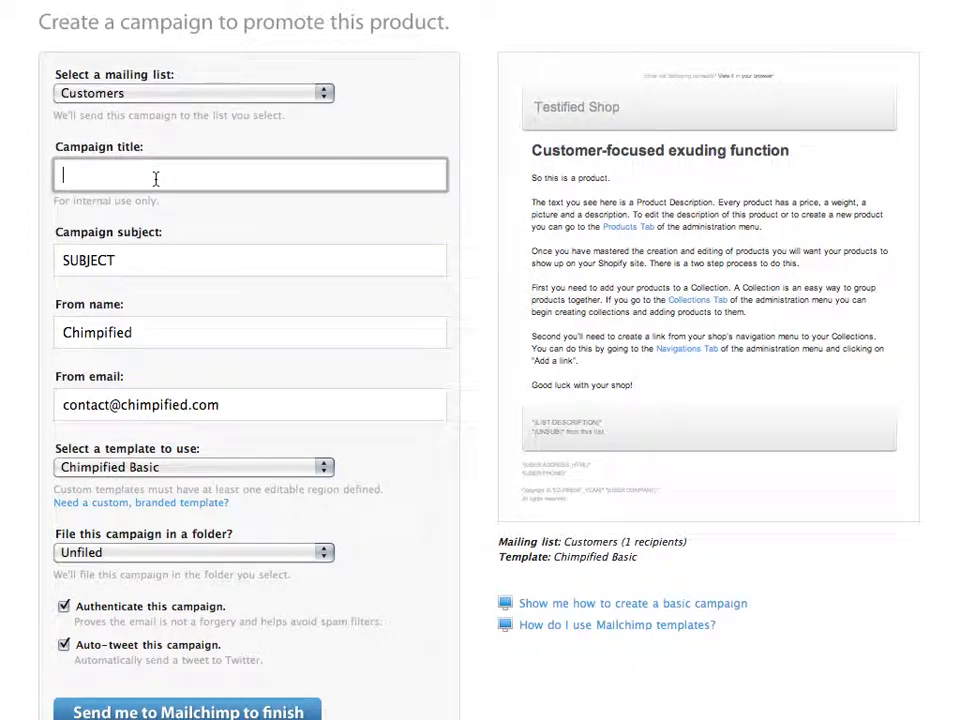
text(Product P)
text(romotion)
key(Tab)
text(Buy t)
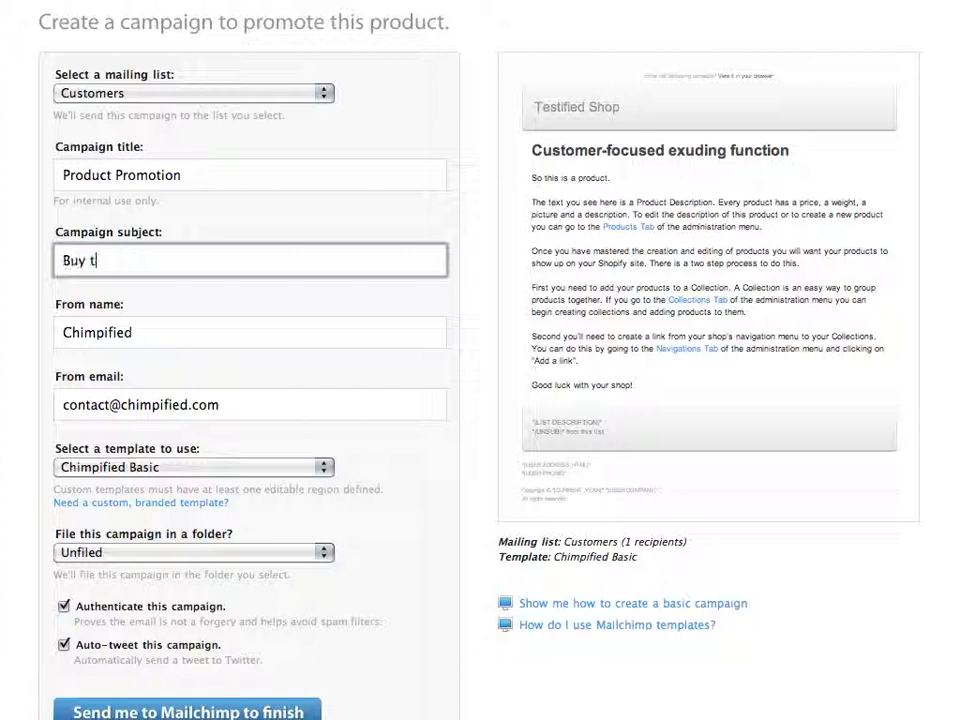
text(his Product)
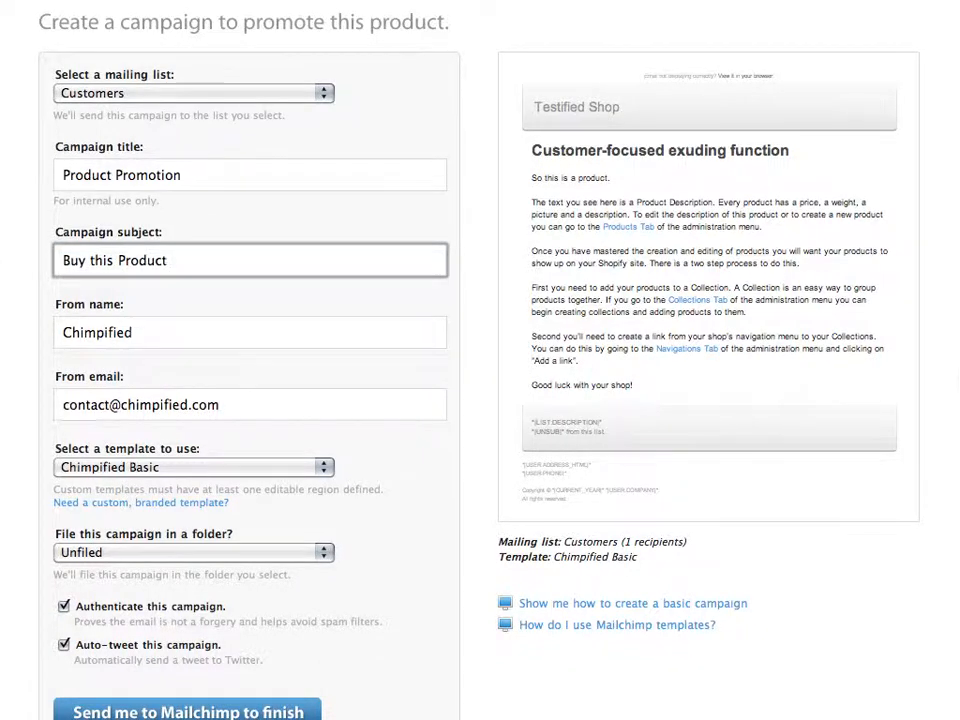
scroll(480, 360, down, 1)
Step: Keep the Chimpified Basic template and leave the campaign Unfiled
click(323, 452)
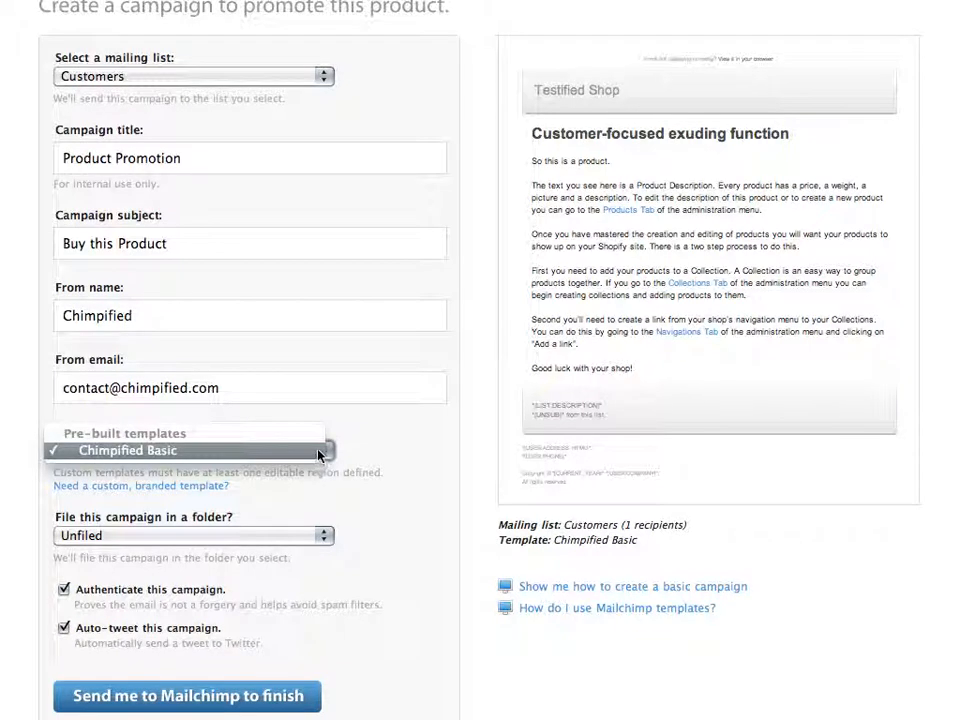
click(319, 455)
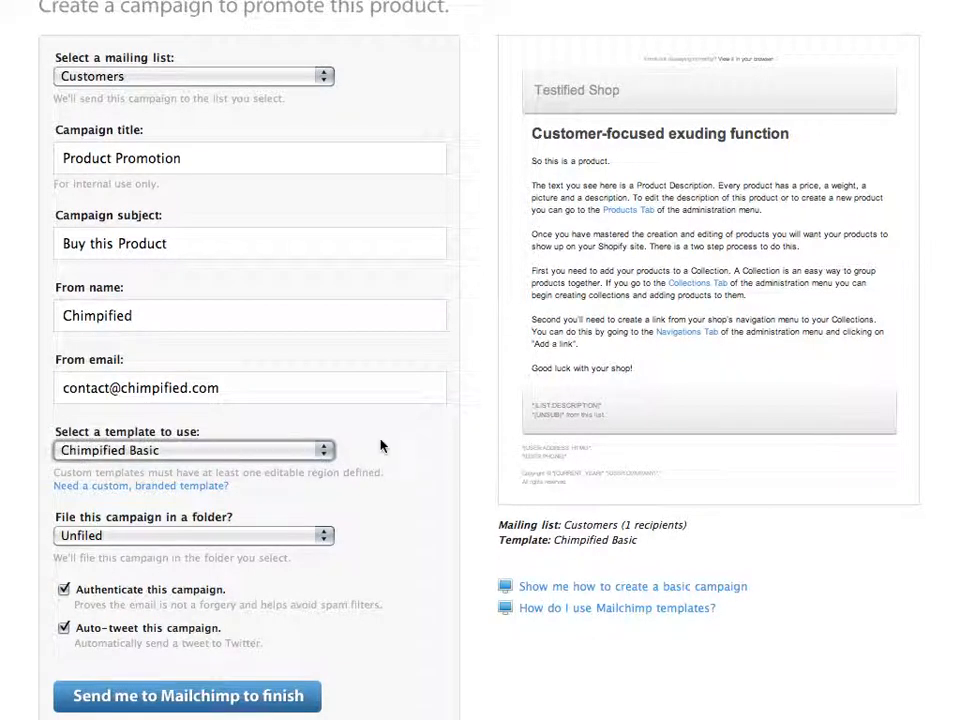
click(322, 456)
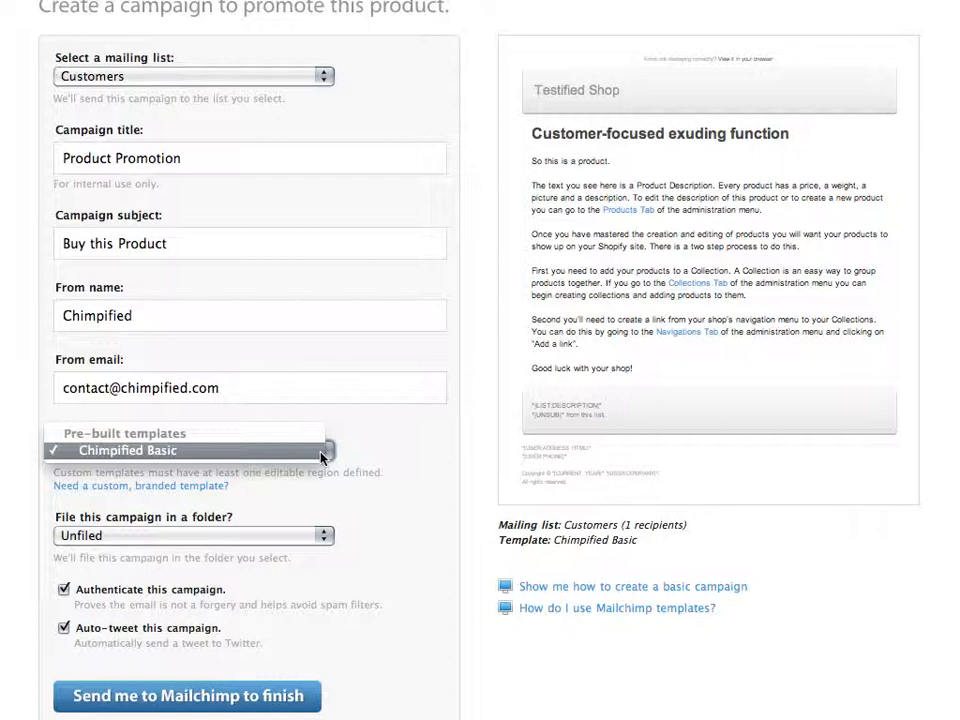
click(322, 456)
click(288, 538)
click(288, 542)
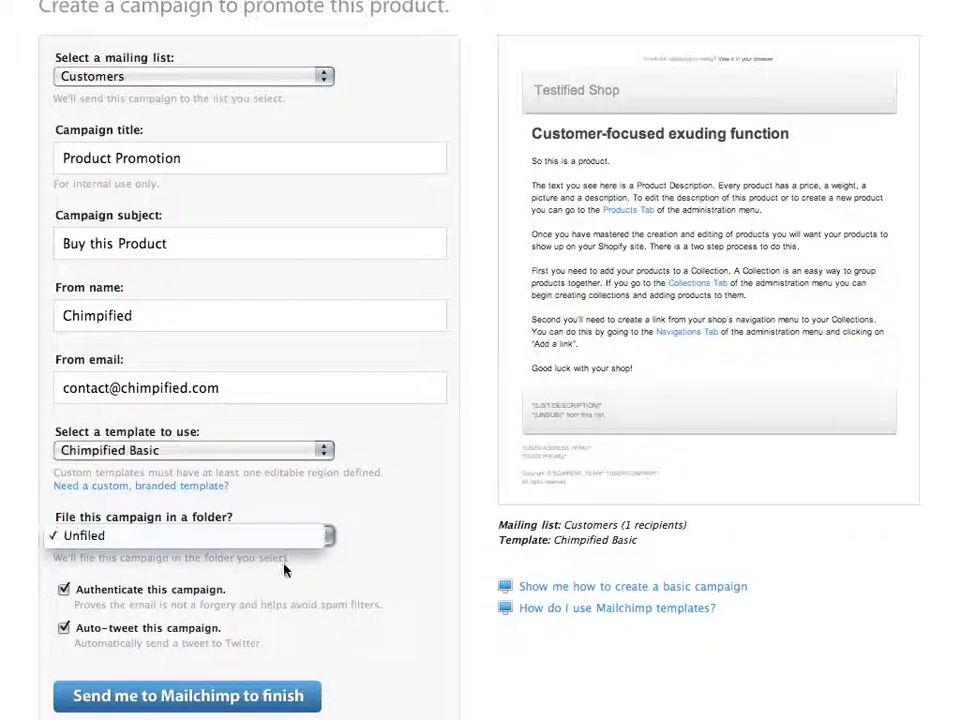
click(325, 538)
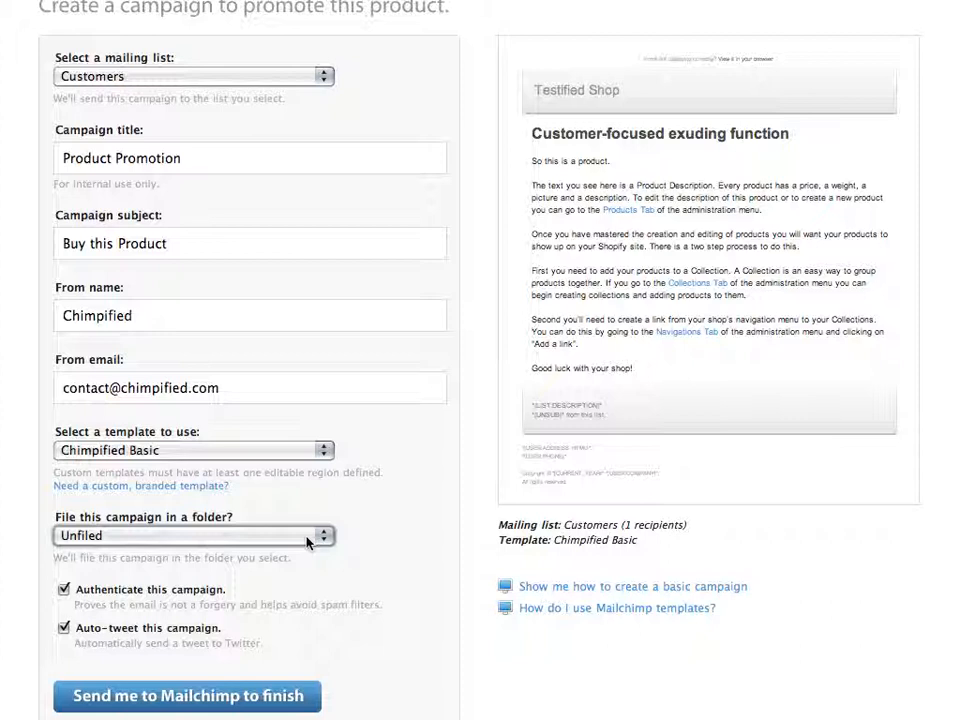
click(200, 536)
click(393, 562)
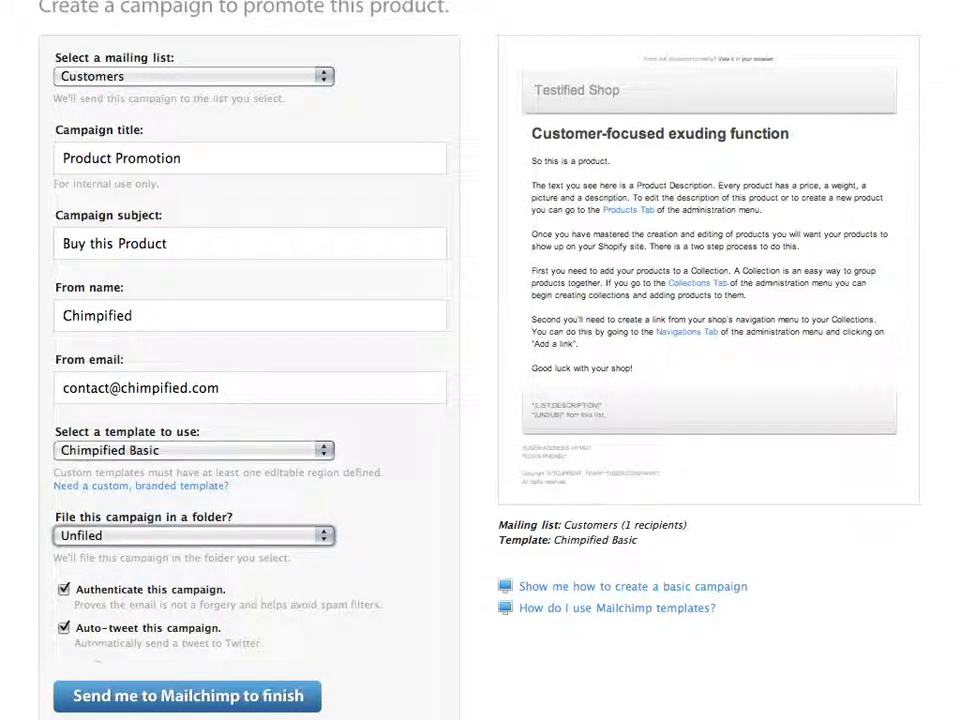
Step: Send the campaign to Mailchimp and expand the advanced tracking options in setup
click(276, 703)
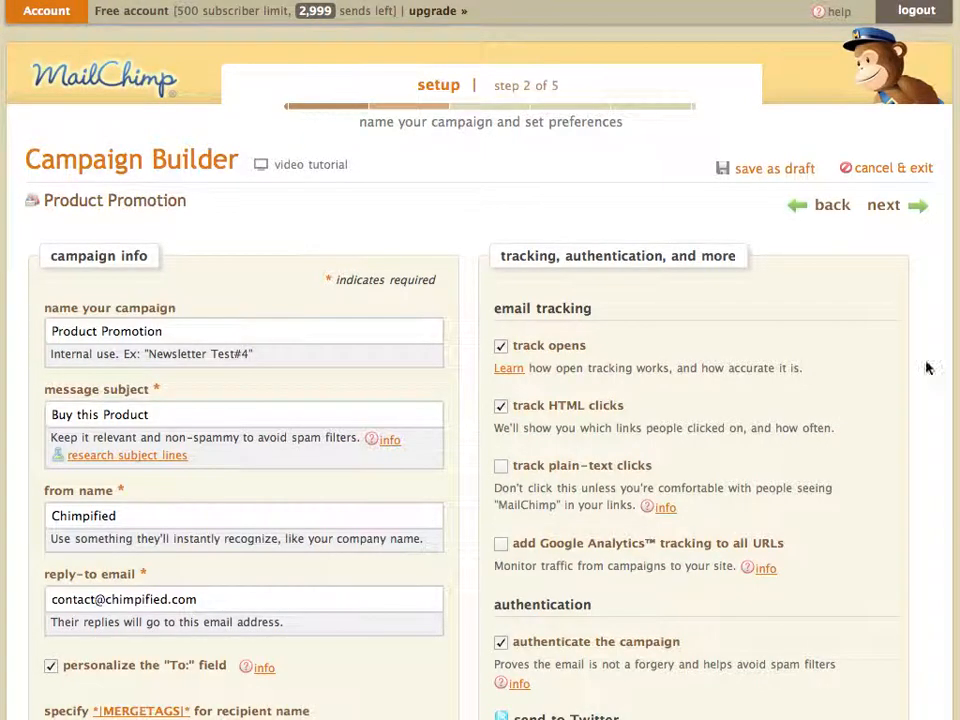
scroll(480, 360, down, 3)
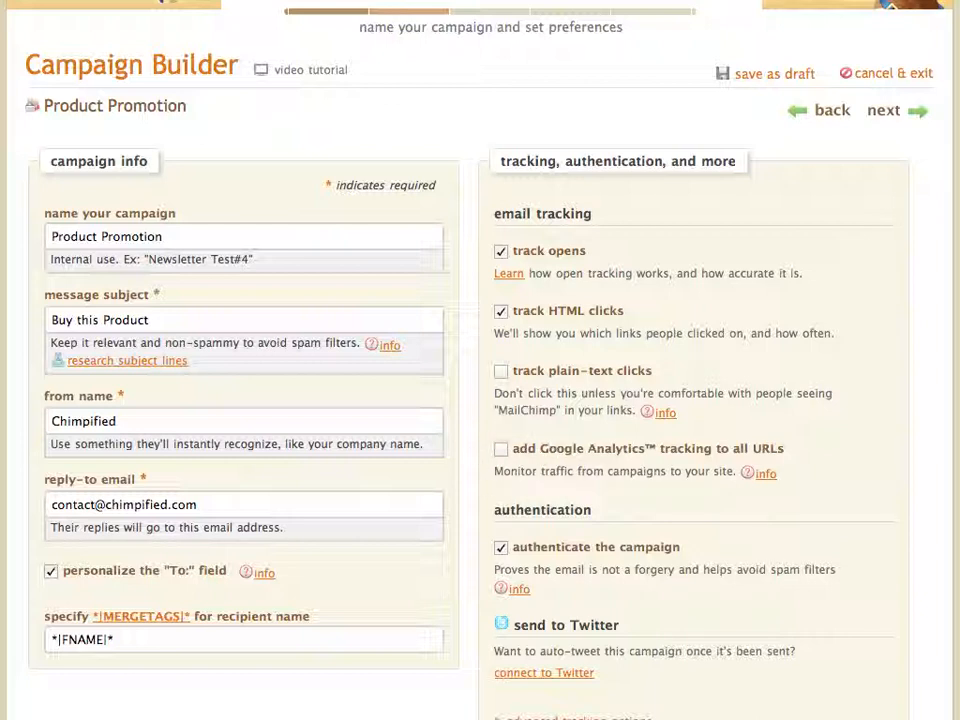
scroll(480, 400, down, 5)
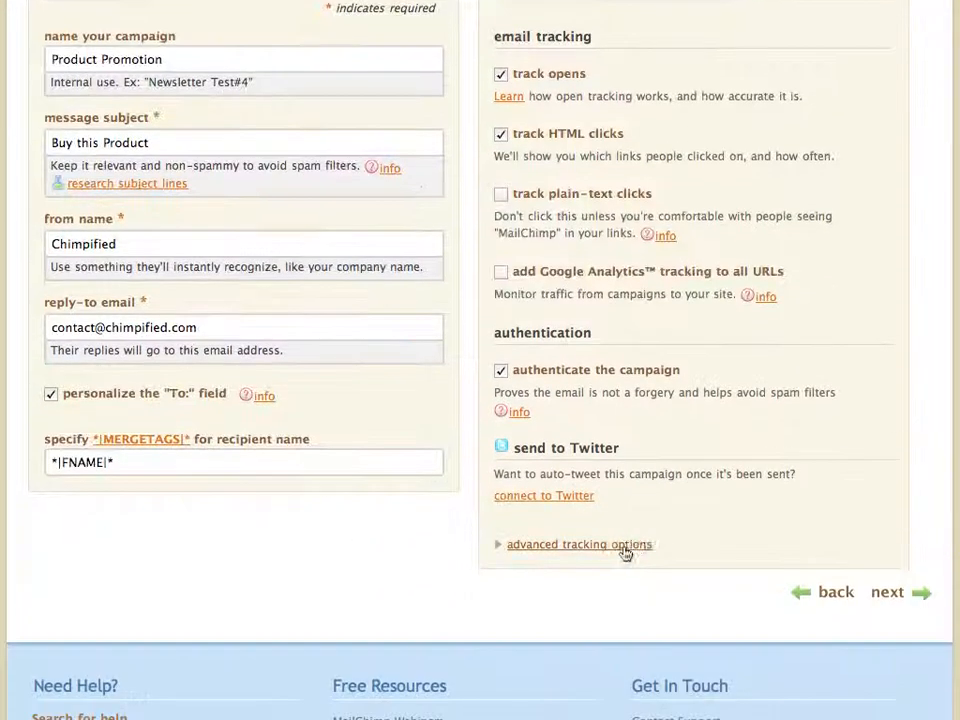
click(626, 549)
scroll(623, 553, down, 3)
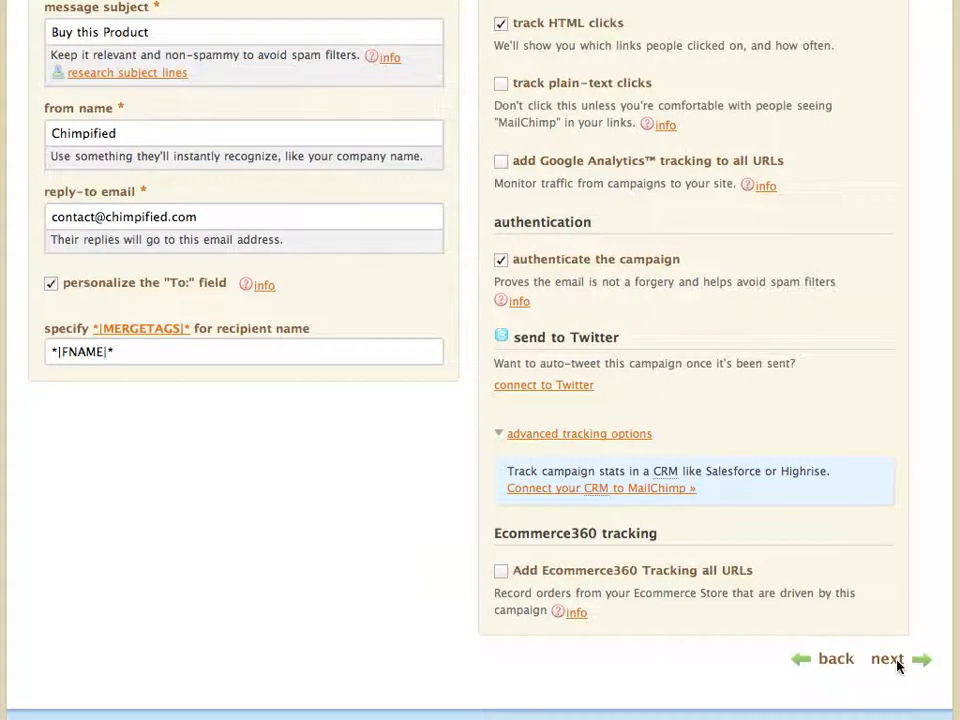
Step: Continue to the email content step and preview the finished product email
click(889, 659)
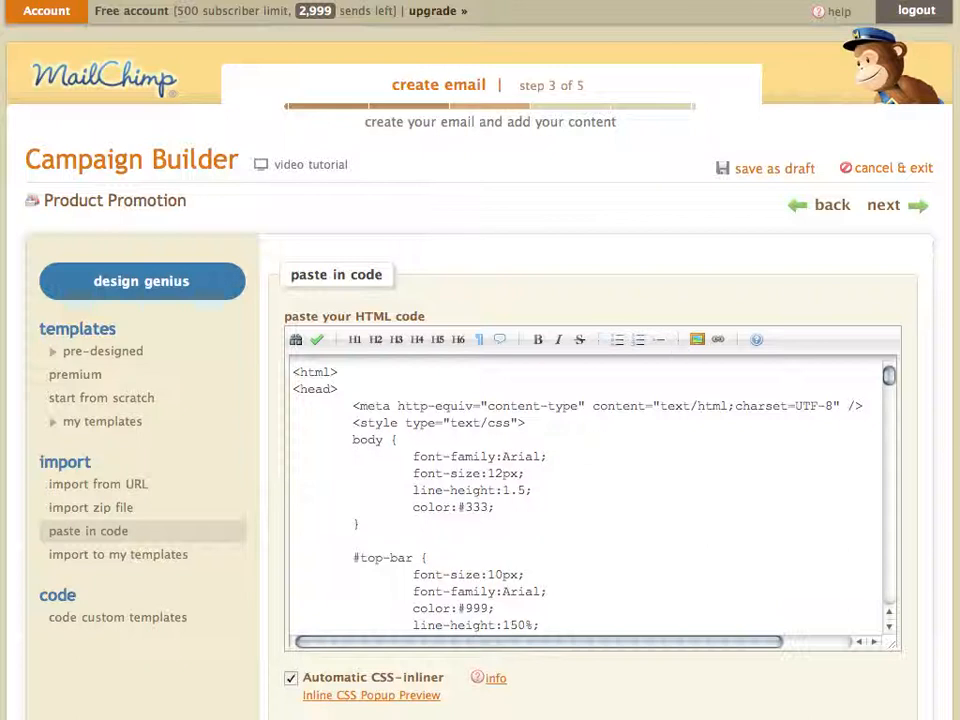
scroll(948, 468, down, 8)
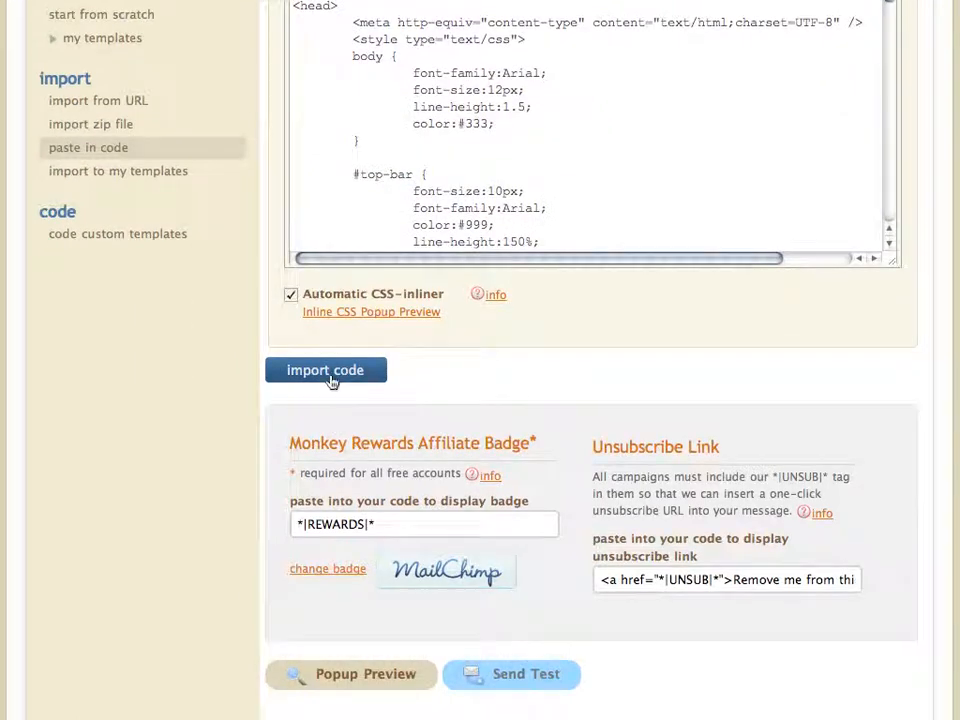
click(333, 675)
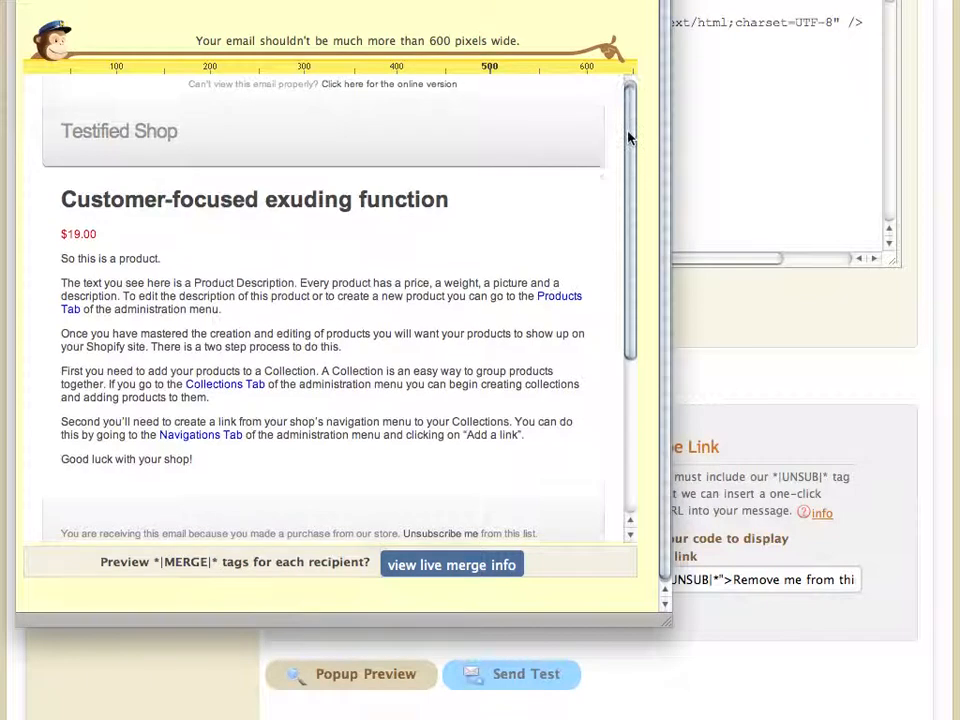
mouse_move(630, 137)
mouse_down()
mouse_move(622, 272)
mouse_move(613, 132)
mouse_up()
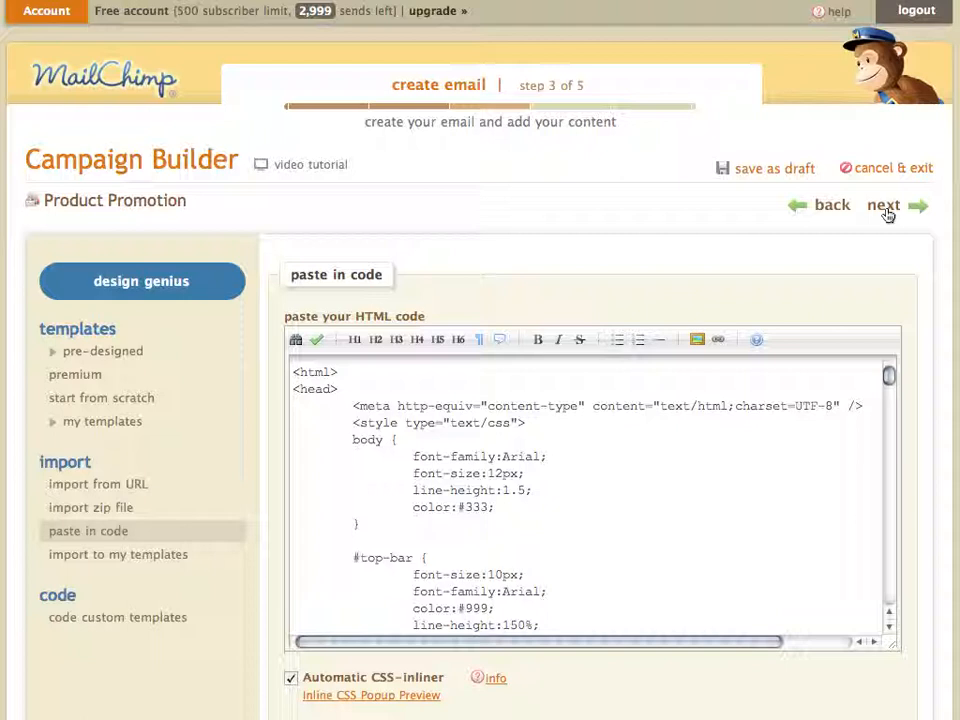
Step: Advance through the plain-text step to the final confirm checklist
click(648, 110)
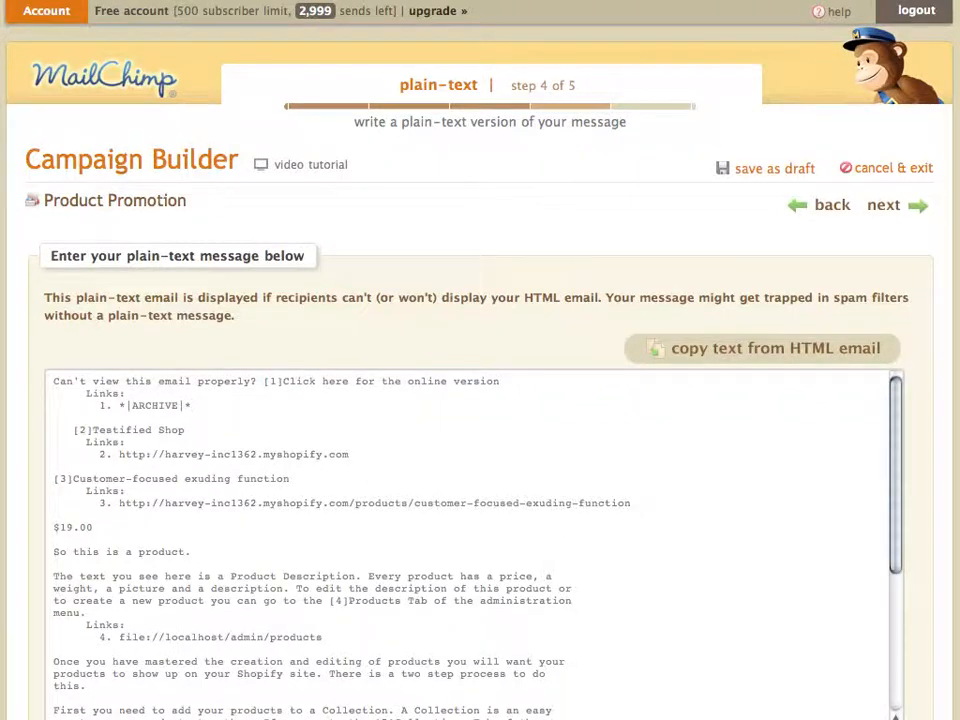
click(884, 204)
scroll(480, 400, down, 5)
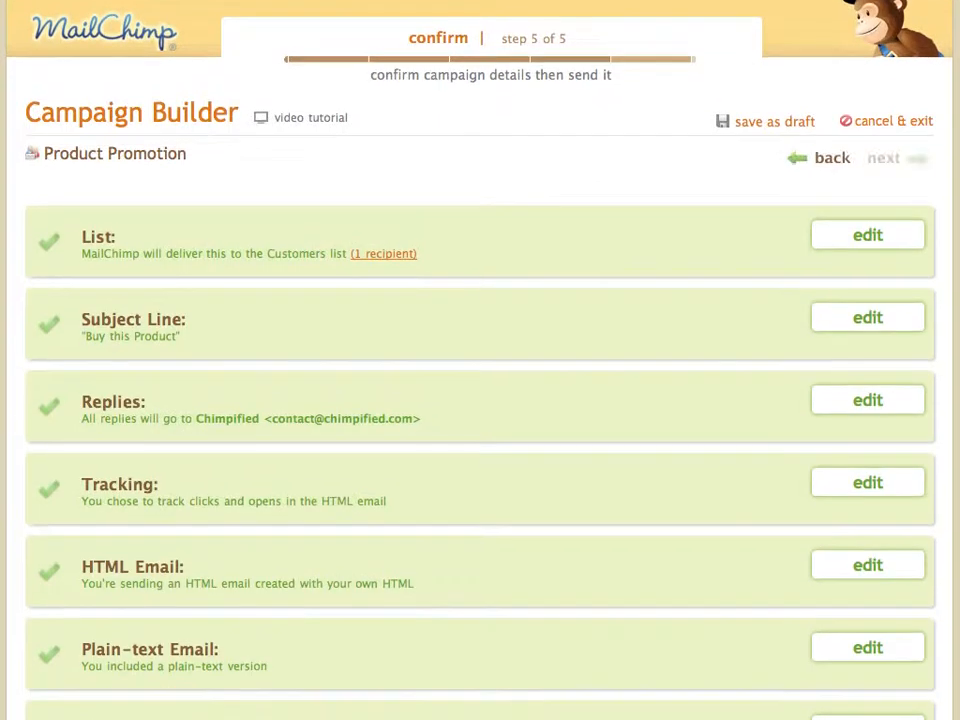
scroll(480, 360, down, 1)
scroll(480, 360, up, 3)
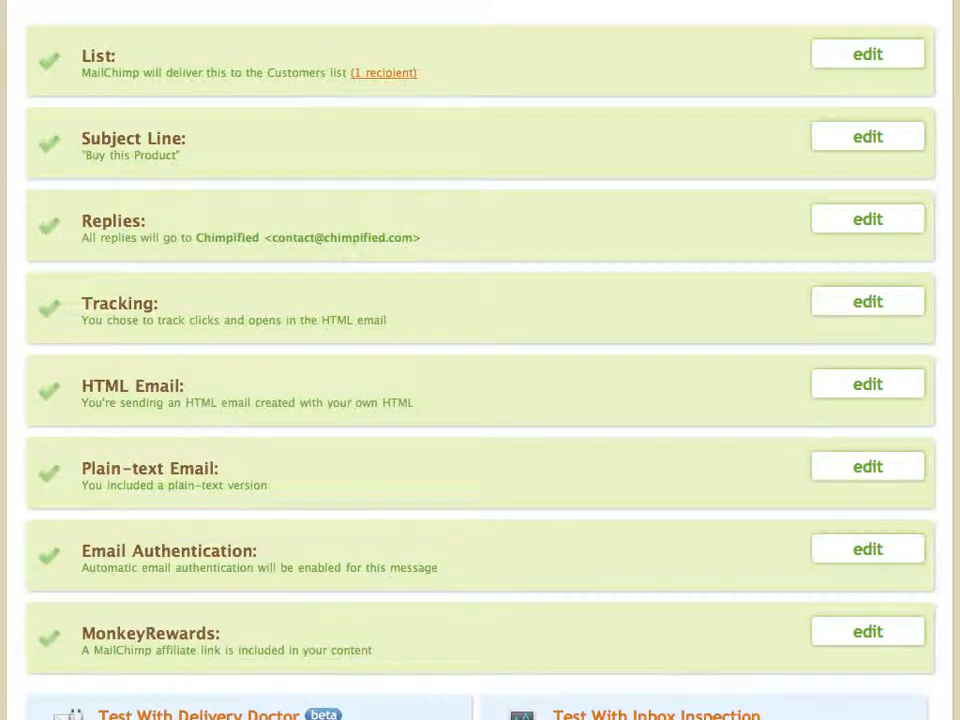
scroll(480, 360, up, 5)
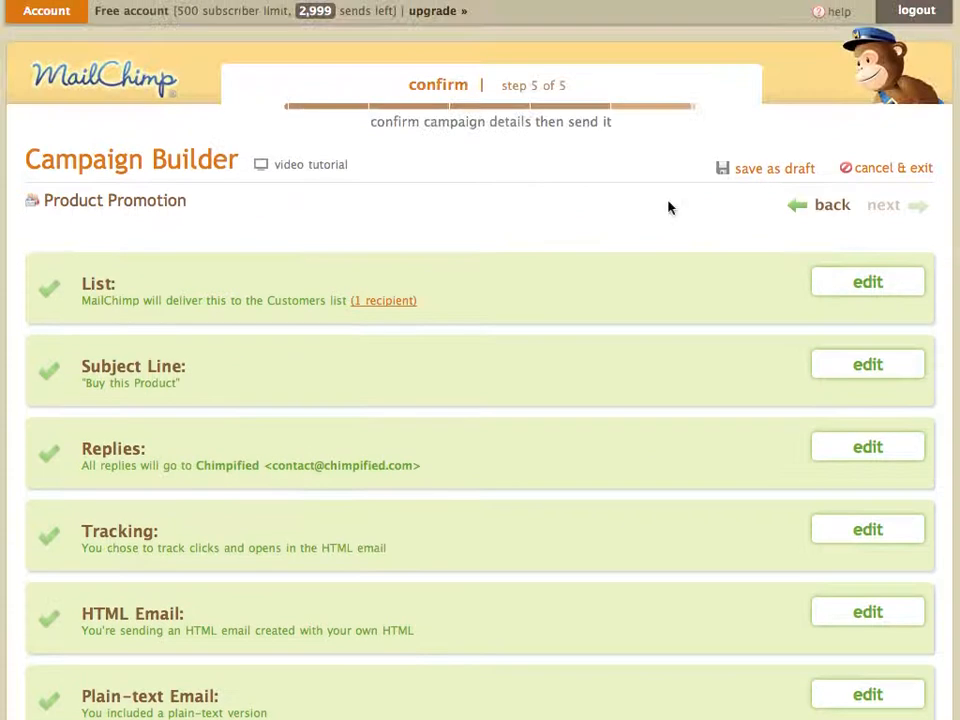